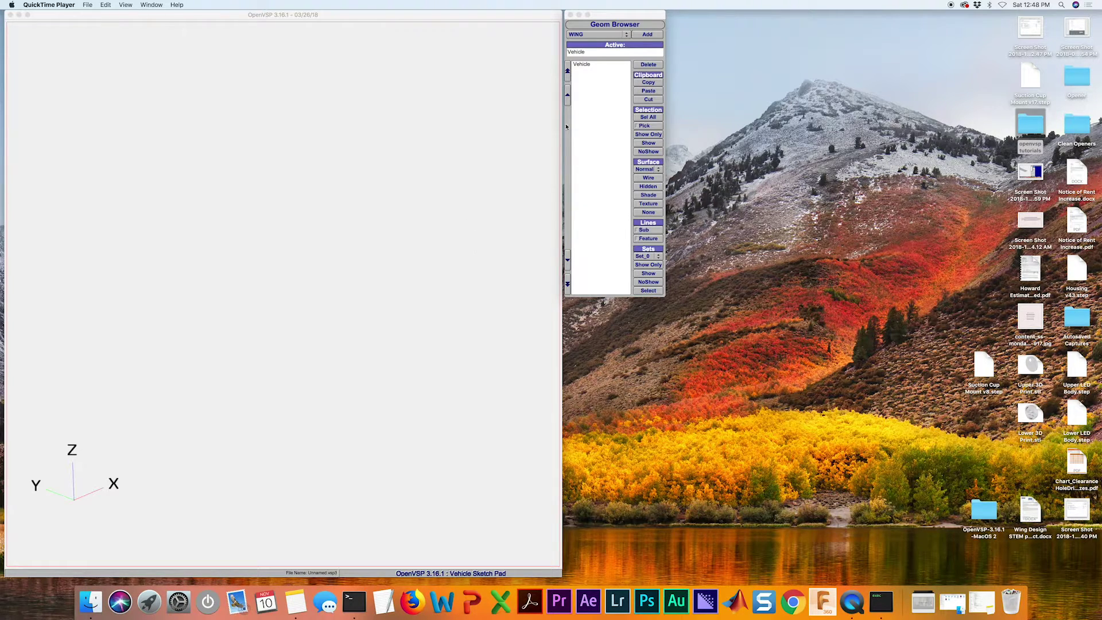
# Add a WingGeom to the empty vehicle and open its Wing parameter panel.
pyautogui.click(647, 34)
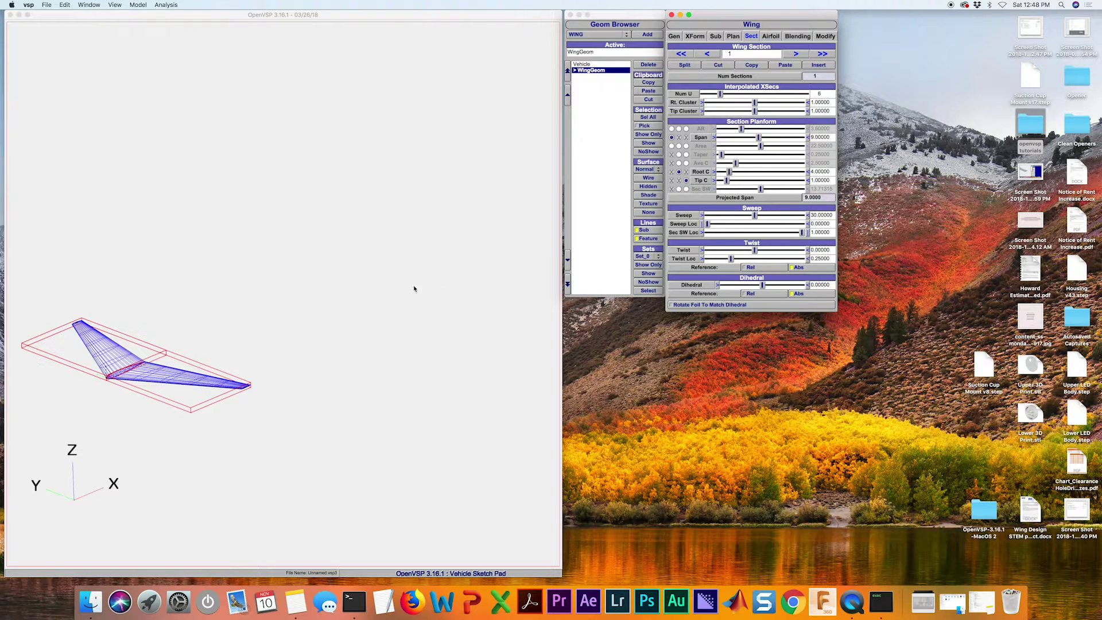
# Switch to the Top view and zoom in on the wing planform.
pyautogui.click(115, 5)
pyautogui.click(134, 61)
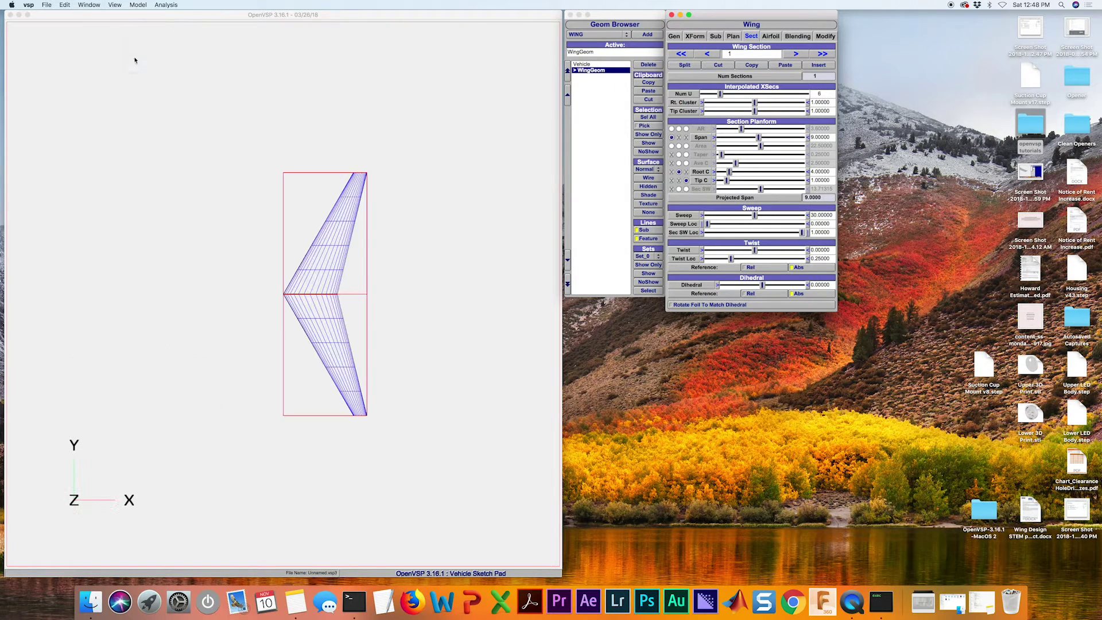
pyautogui.scroll(3, 413, 336)
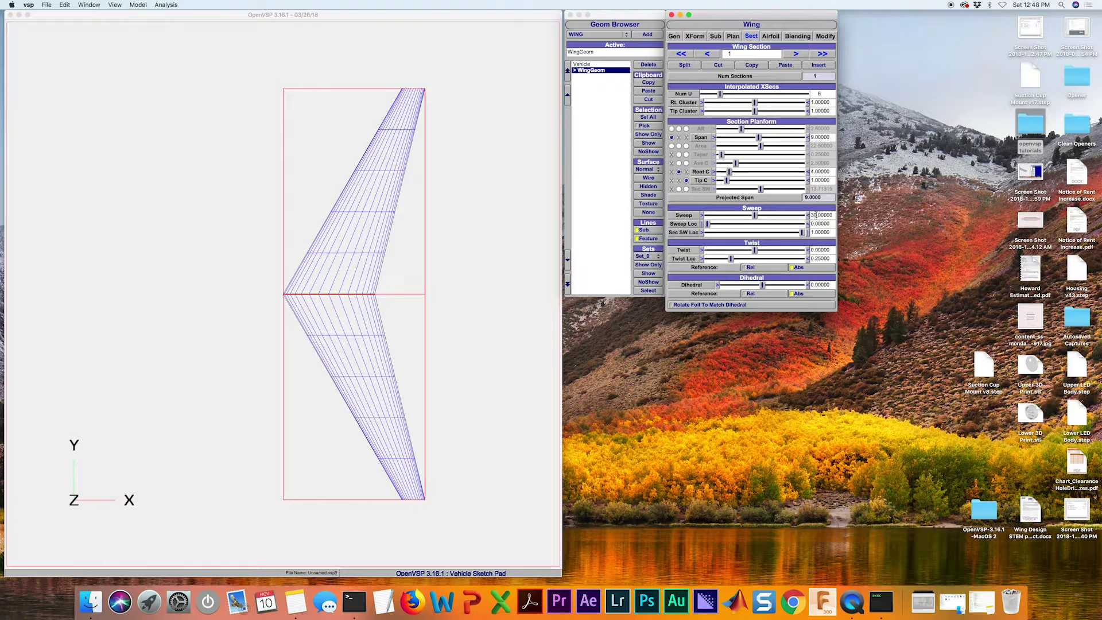
# Change the wing sweep from 30 to 60 degrees and re-centre the swept wing in view.
pyautogui.moveTo(815, 214); pyautogui.dragTo(806, 216)
pyautogui.write('60')
pyautogui.press('Return')
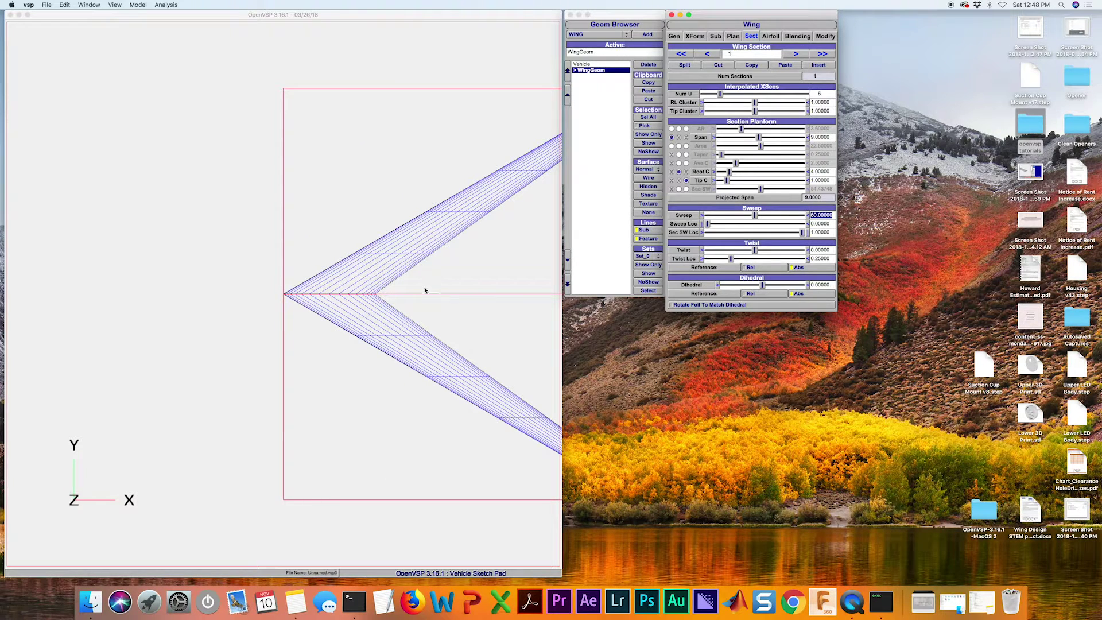
pyautogui.scroll(-5, 425, 290)
pyautogui.moveTo(435, 276); pyautogui.dragTo(383, 283, button='right')
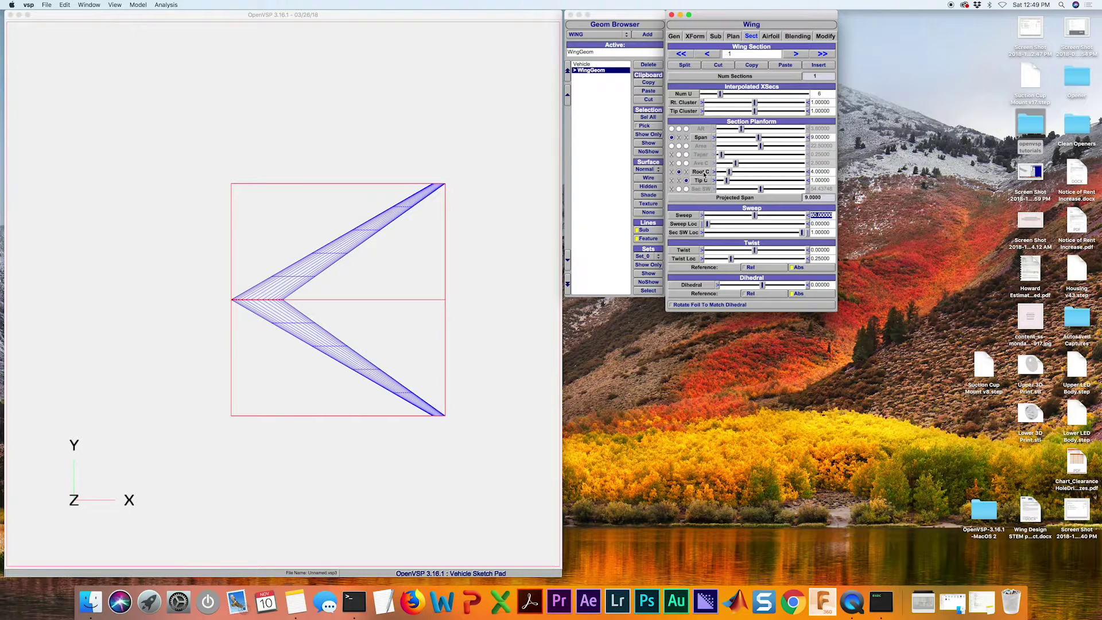
# Enlarge the root chord to about 16.59 so the planform becomes a pointed delta.
pyautogui.moveTo(729, 171); pyautogui.dragTo(762, 179)
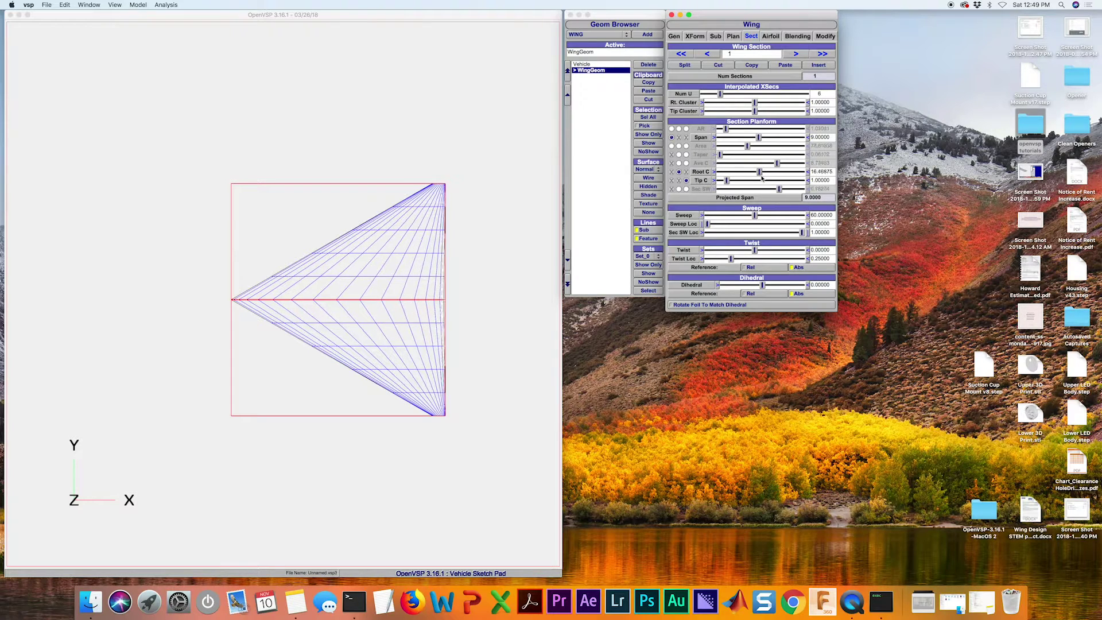
pyautogui.scroll(5, 366, 313)
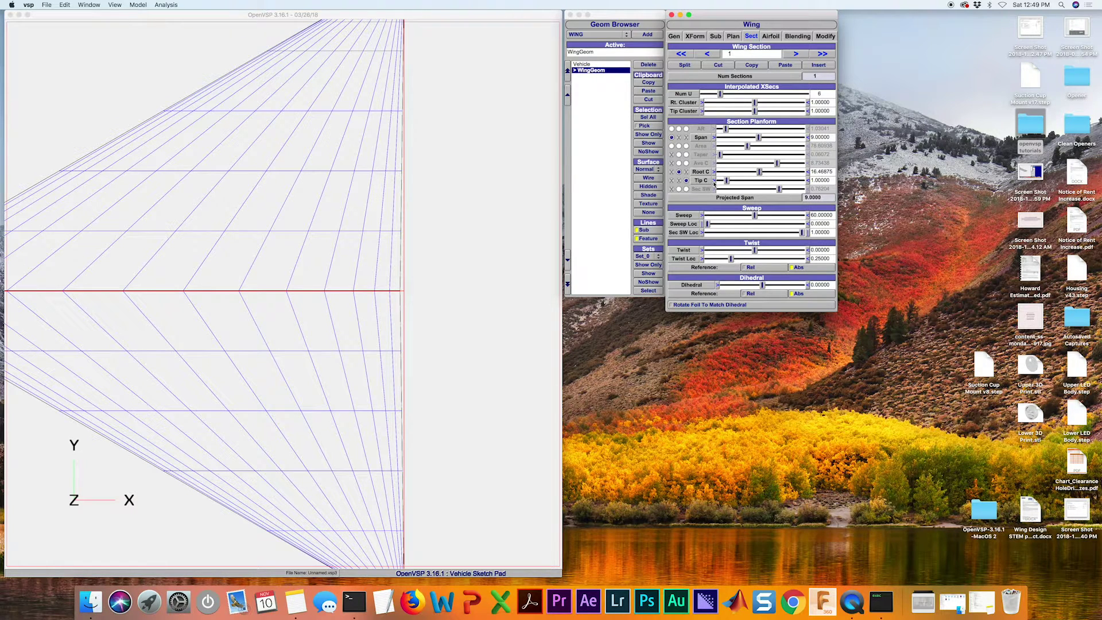
pyautogui.moveTo(758, 172); pyautogui.dragTo(759, 173)
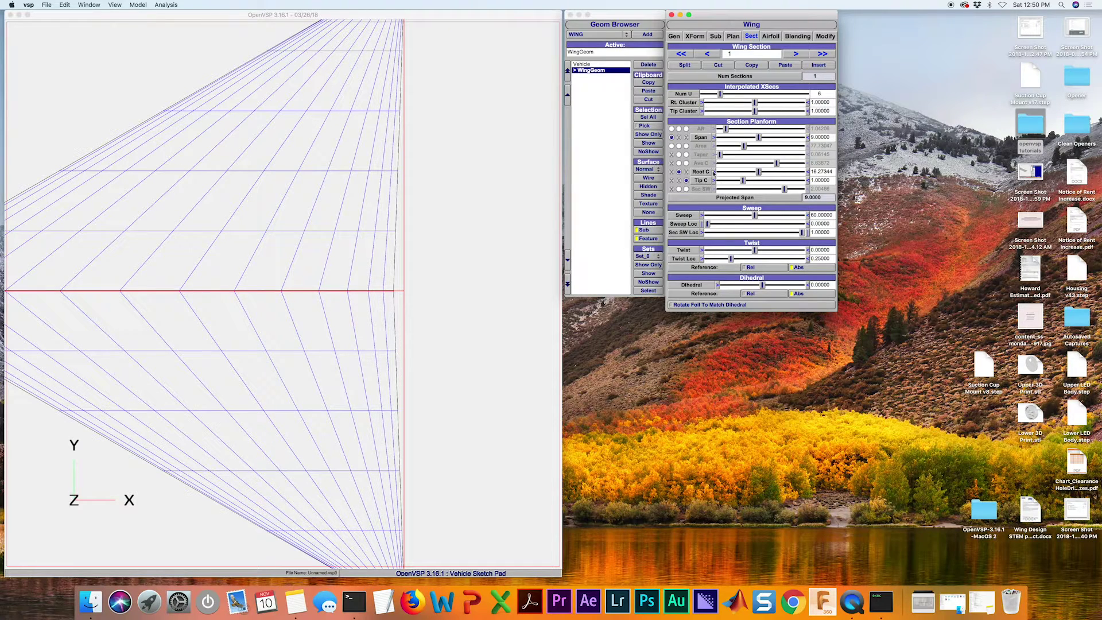
pyautogui.moveTo(757, 173); pyautogui.dragTo(762, 173)
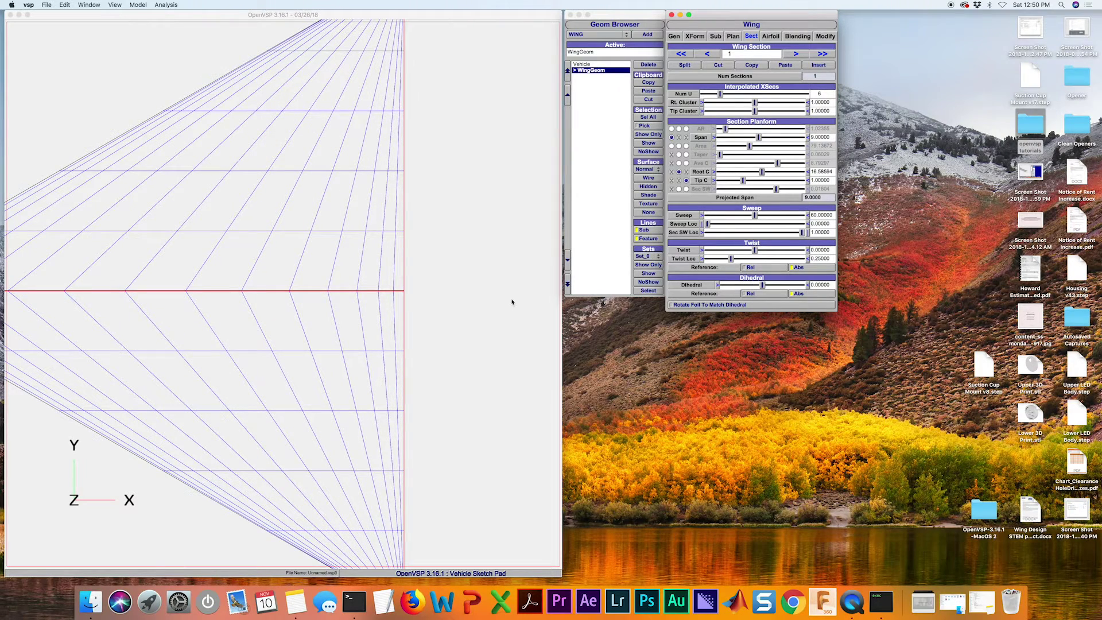
# Fit the whole wing in view, deselect it, and orbit to an oblique 3D angle.
pyautogui.press('f')
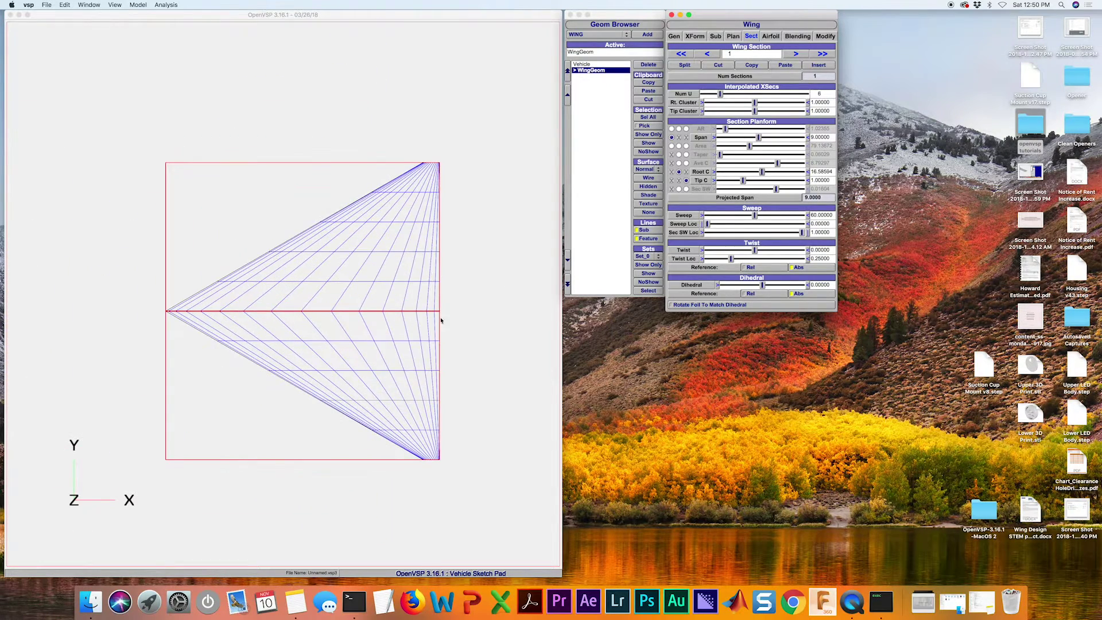
pyautogui.click(569, 241)
pyautogui.moveTo(401, 269); pyautogui.dragTo(560, 128)
# Select WingGeom and display it as a shaded surface.
pyautogui.click(654, 190)
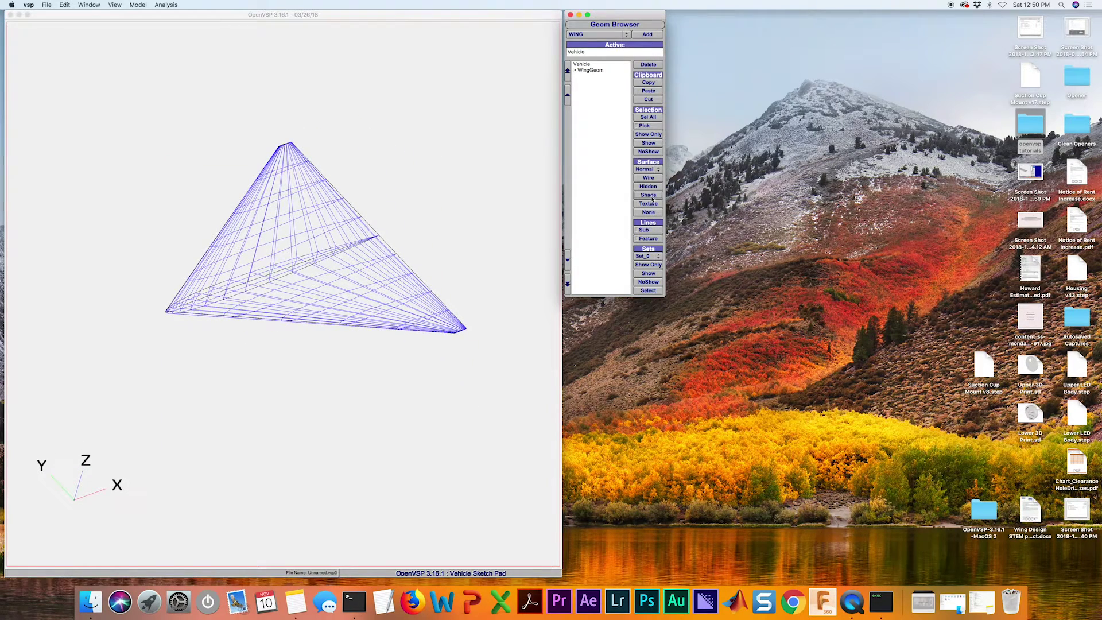
pyautogui.click(596, 72)
pyautogui.click(648, 195)
pyautogui.click(486, 303)
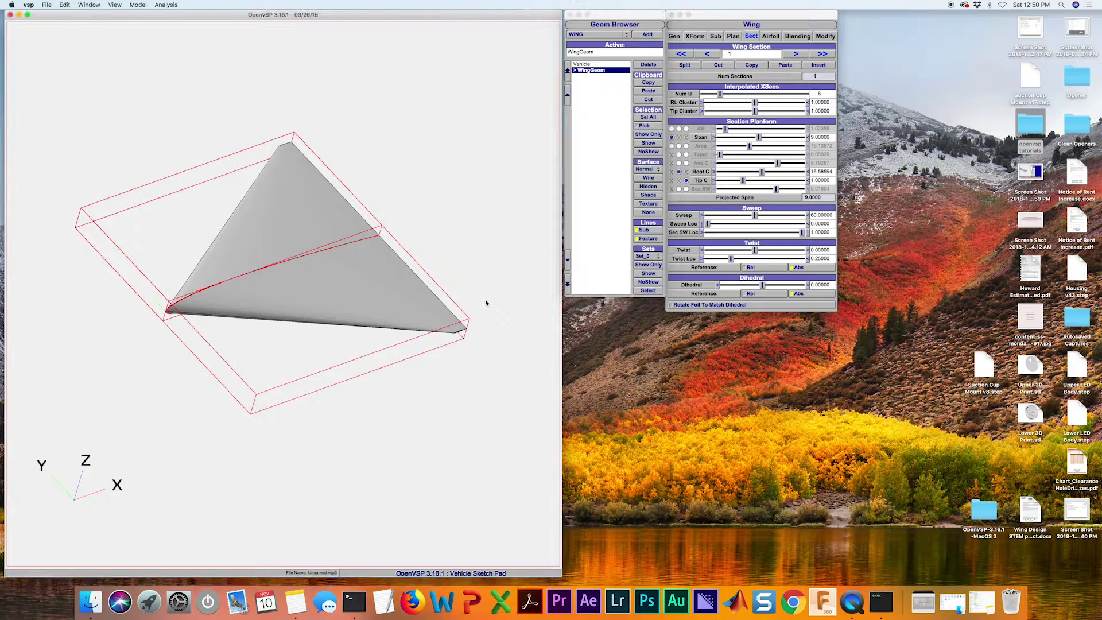
# Orbit and zoom onto the wing tip, then reselect the wing for editing.
pyautogui.click(578, 241)
pyautogui.click(388, 445)
pyautogui.moveTo(389, 445); pyautogui.dragTo(459, 352)
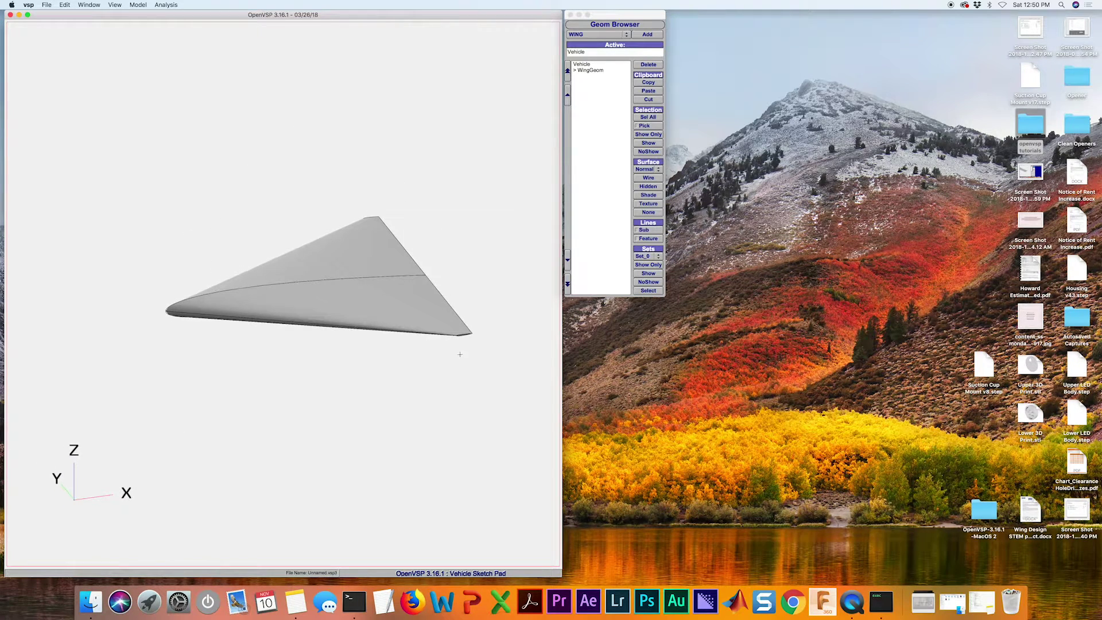
pyautogui.scroll(10, 415, 342)
pyautogui.moveTo(415, 342); pyautogui.dragTo(380, 329, button='right')
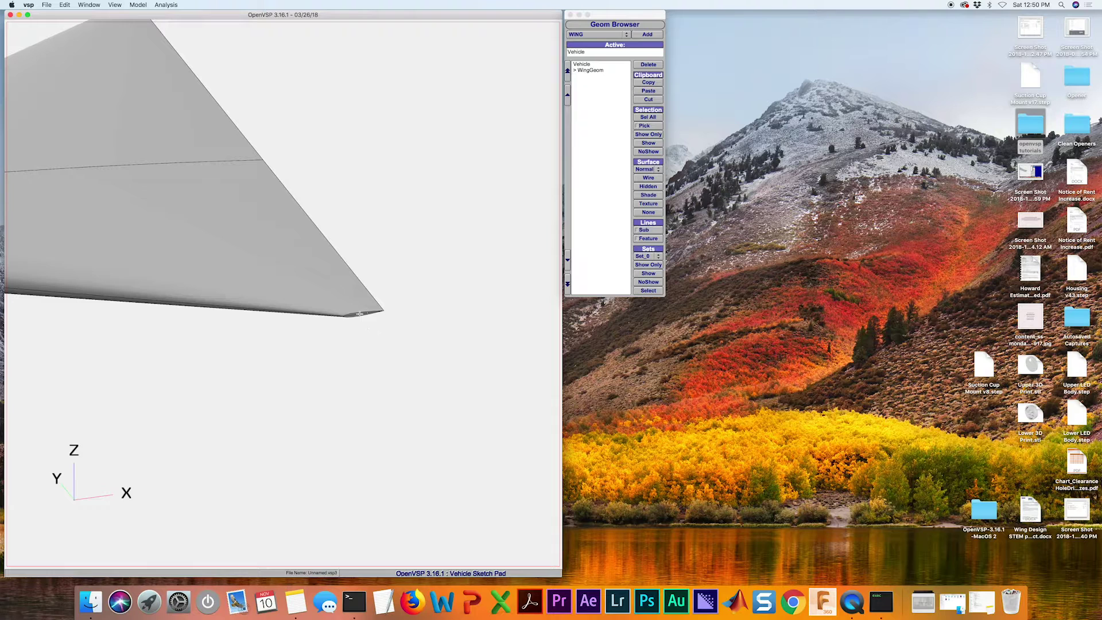
pyautogui.click(598, 70)
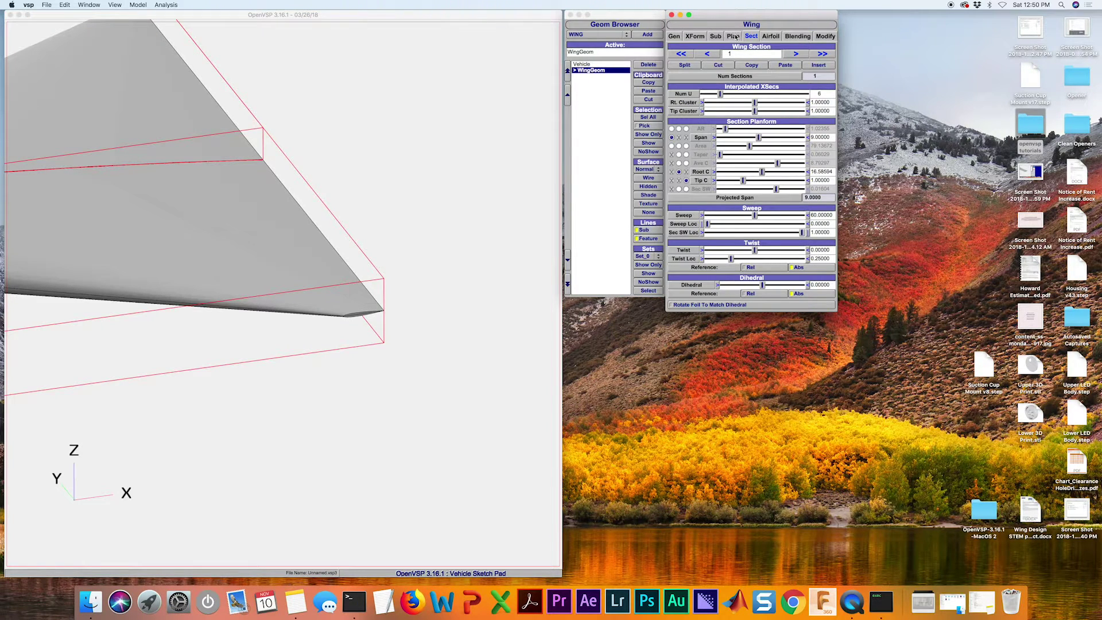
# Set the wing's Tip Cap Type to Round in the Plan tab.
pyautogui.click(735, 37)
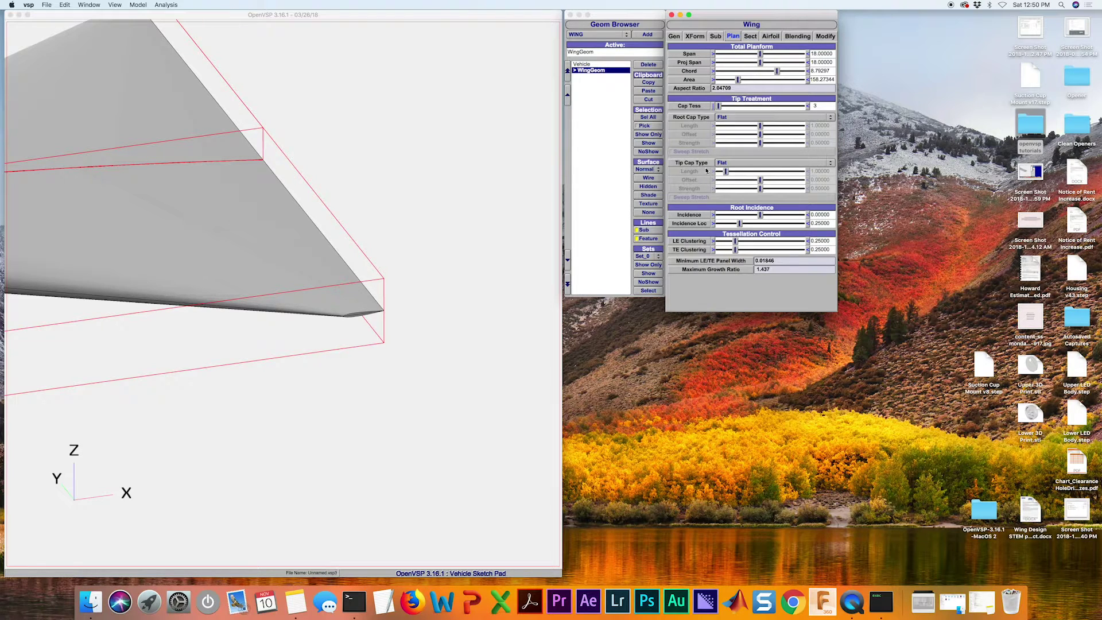
pyautogui.click(733, 164)
pyautogui.click(734, 171)
pyautogui.scroll(5, 402, 367)
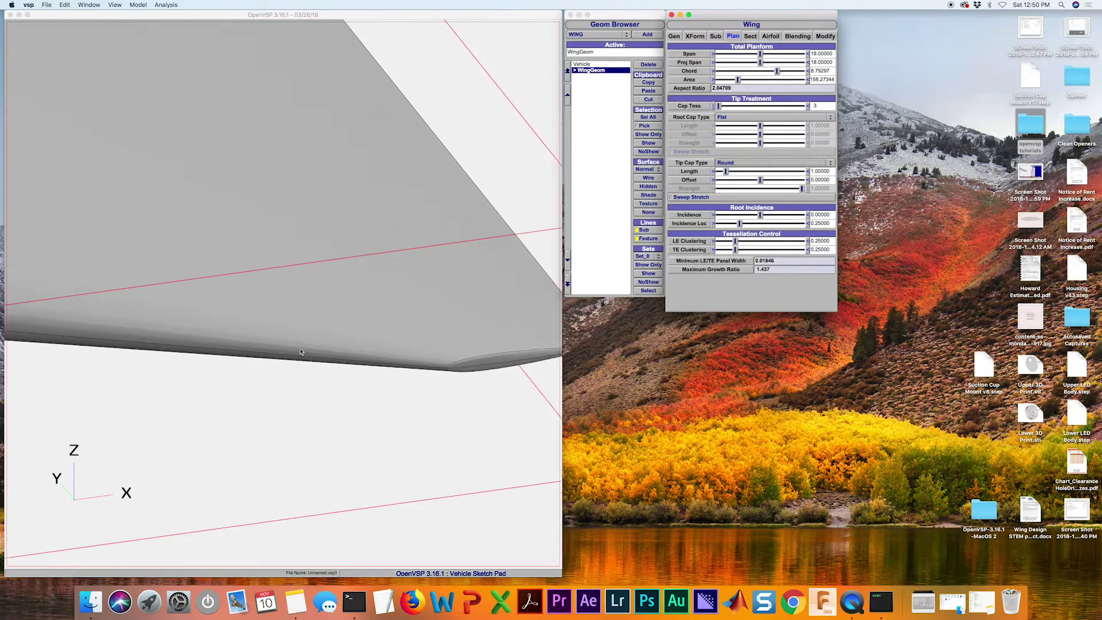
pyautogui.scroll(-3, 356, 384)
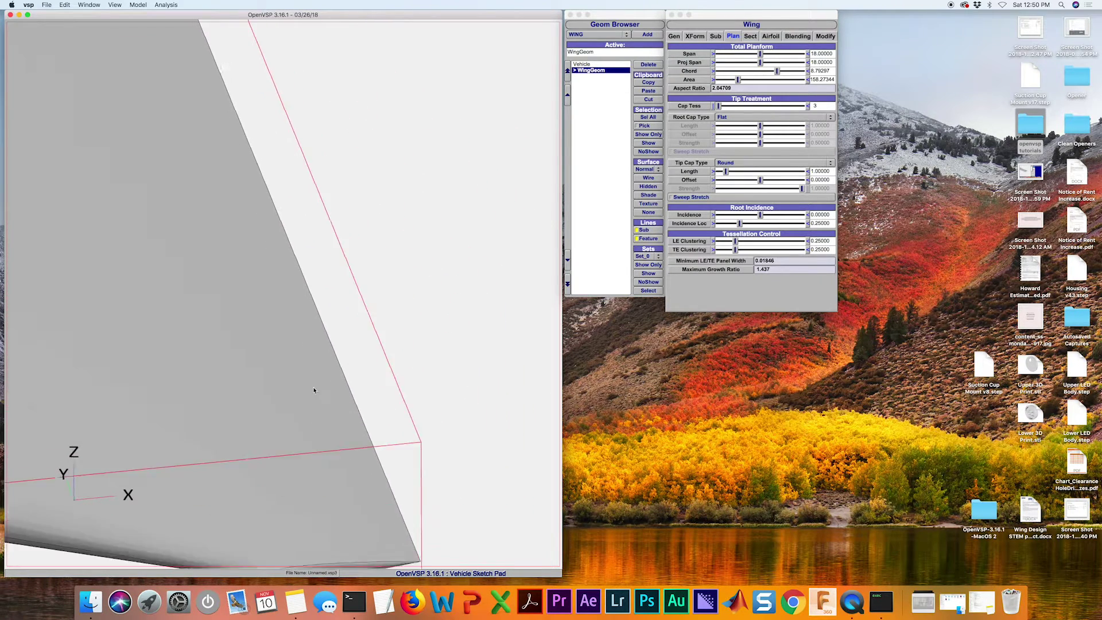
# View the tip edge-on and set the rounded tip cap length to about 2.75.
pyautogui.click(327, 348)
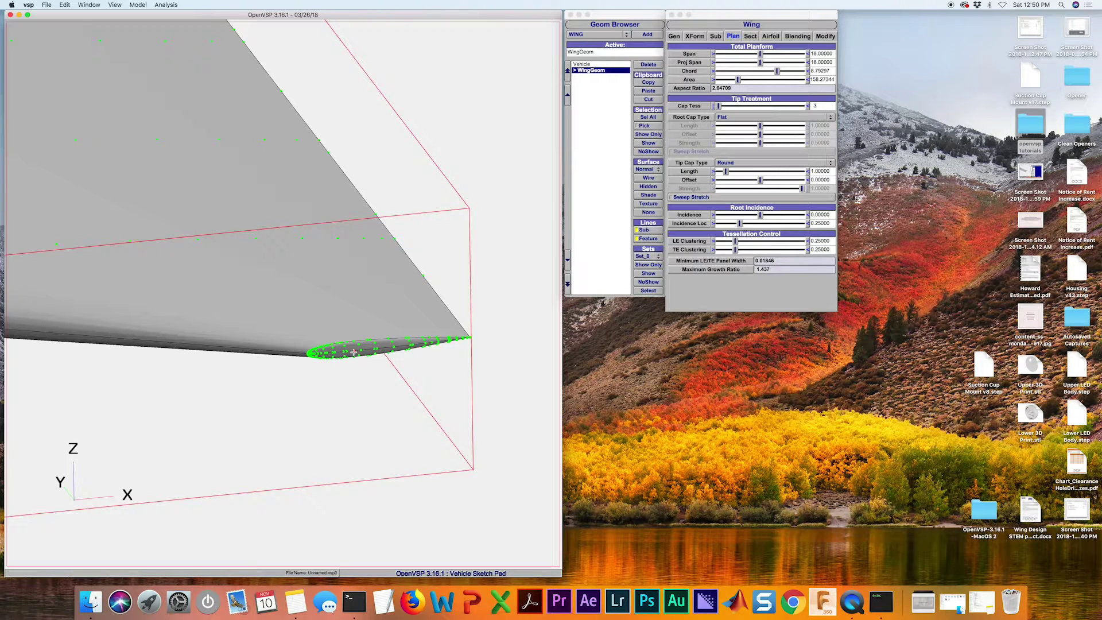
pyautogui.scroll(-2, 352, 354)
pyautogui.moveTo(260, 315); pyautogui.dragTo(178, 361)
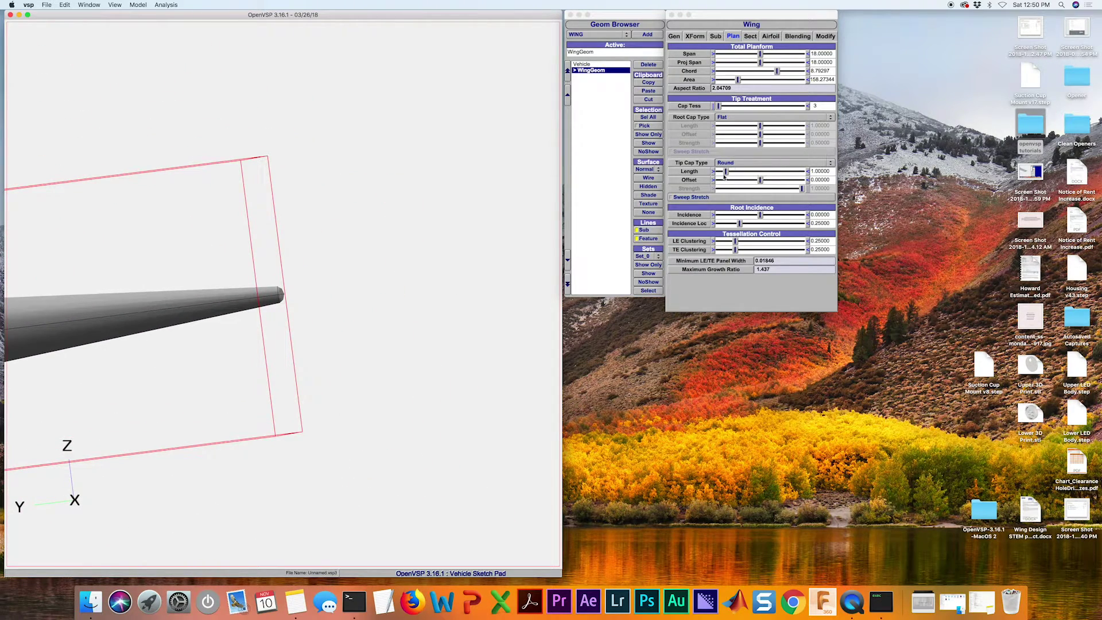
pyautogui.moveTo(726, 173); pyautogui.dragTo(738, 172)
pyautogui.moveTo(394, 310); pyautogui.dragTo(378, 268)
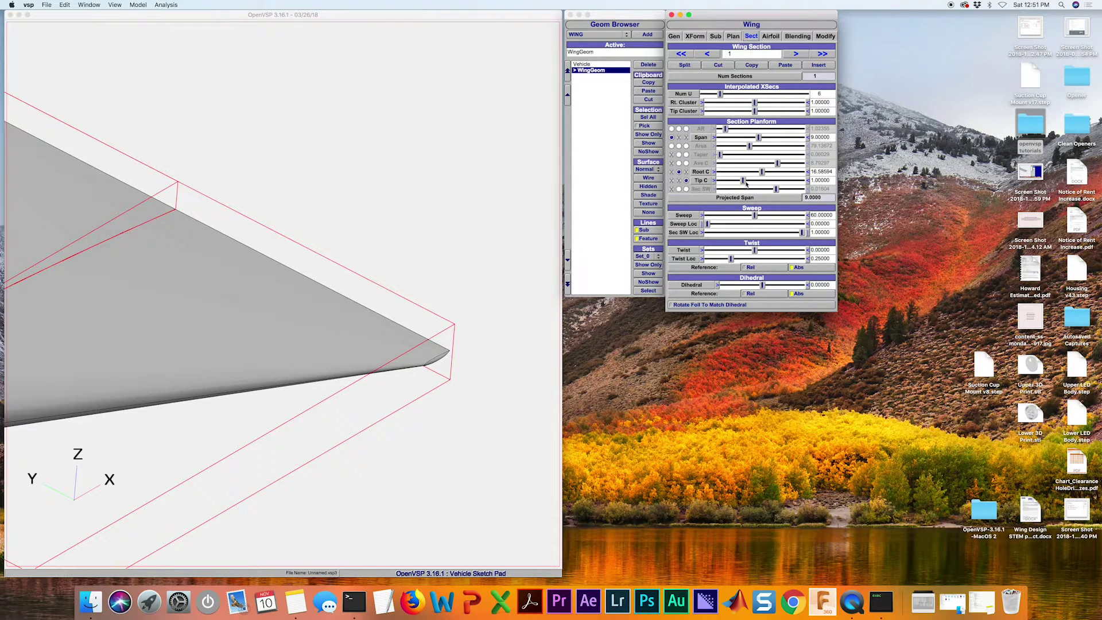
# Narrow the tip chord to about 0.36 and orbit the wing to an oblique view.
pyautogui.moveTo(743, 181); pyautogui.dragTo(727, 187)
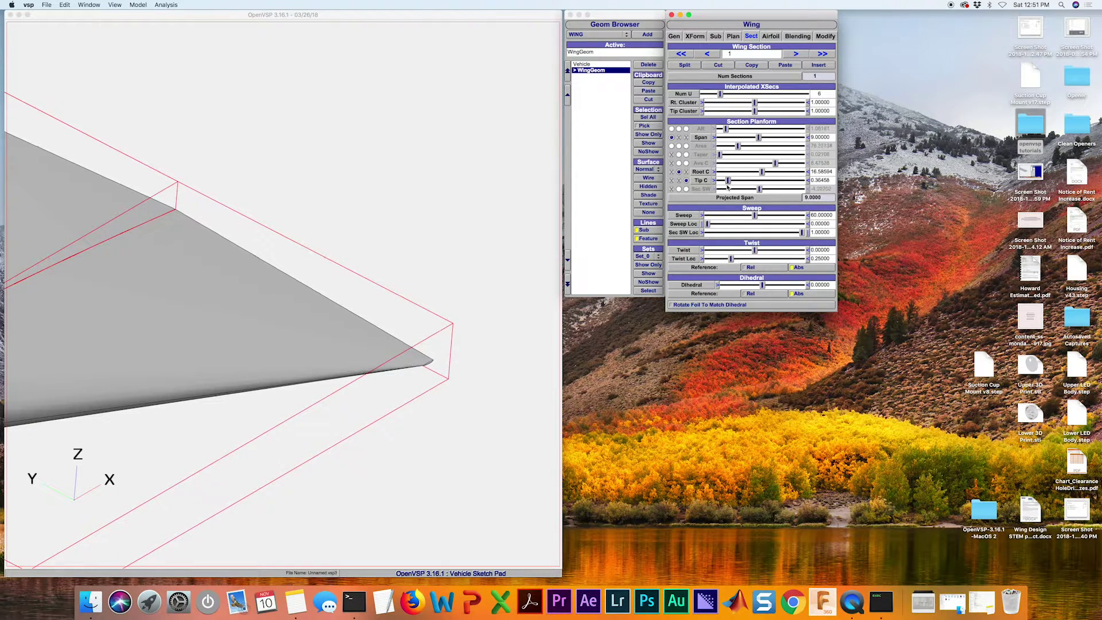
pyautogui.scroll(-5, 359, 344)
pyautogui.moveTo(359, 320); pyautogui.dragTo(428, 373)
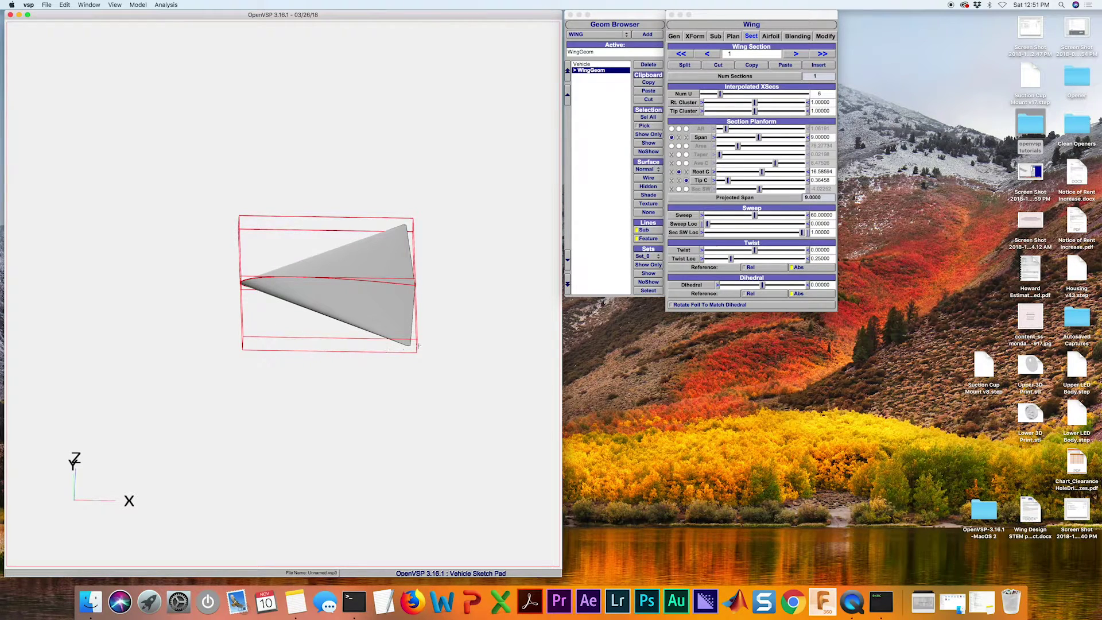
# From an enlarged Top view, reduce the root chord slightly to about 15.92.
pyautogui.click(114, 4)
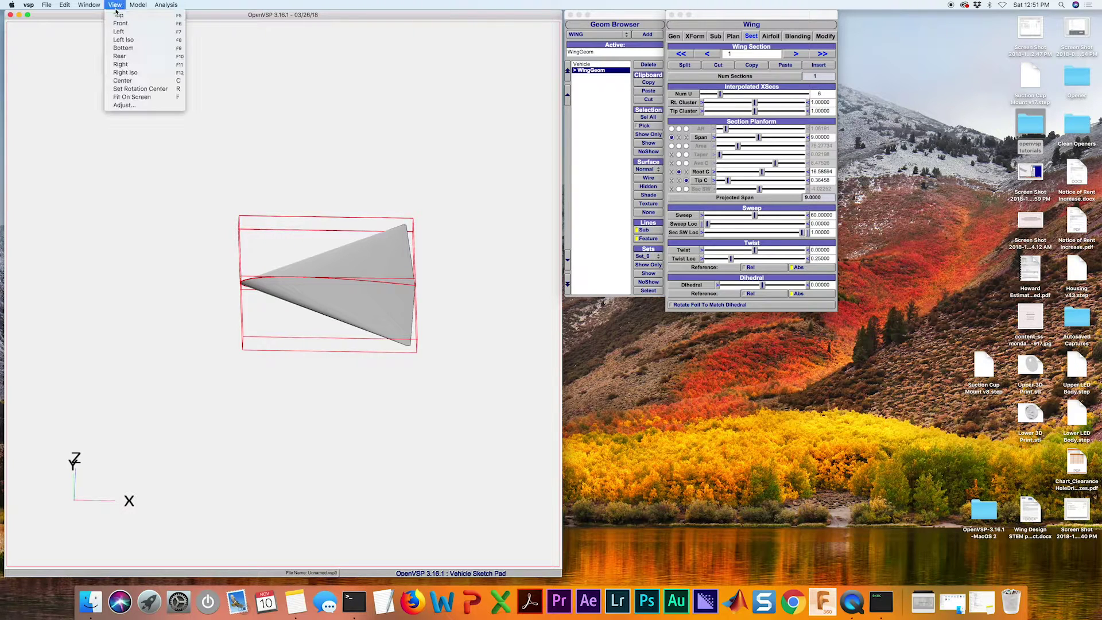
pyautogui.click(121, 17)
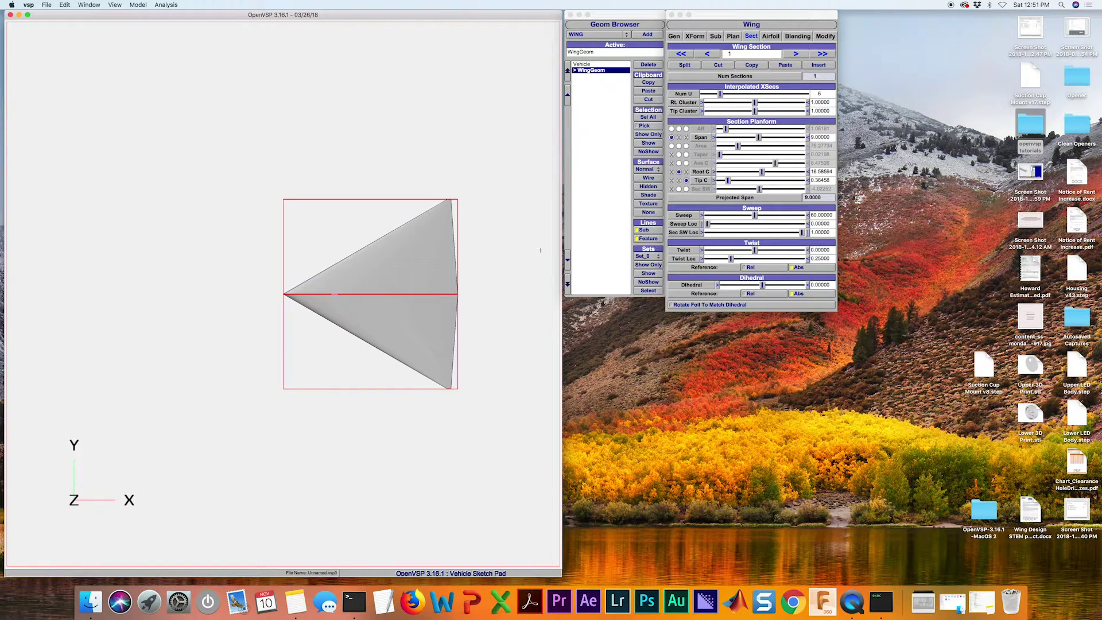
pyautogui.scroll(3, 539, 250)
pyautogui.moveTo(540, 250); pyautogui.dragTo(244, 290, button='right')
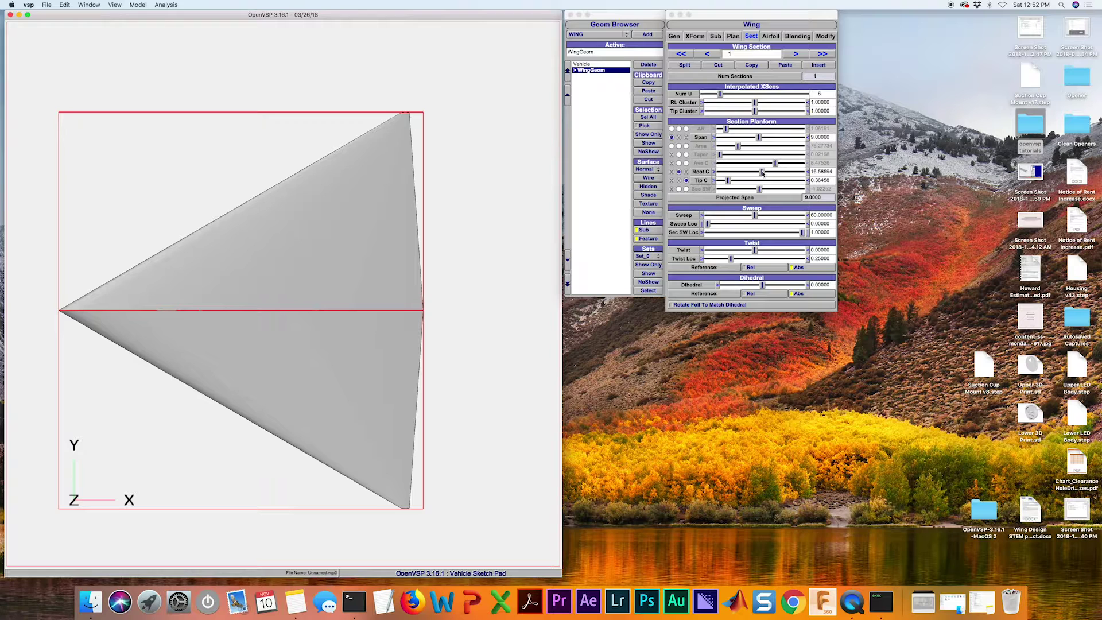
pyautogui.moveTo(762, 173); pyautogui.dragTo(755, 175)
# Deselect the wing and orbit the shaded delta into a 3D perspective.
pyautogui.moveTo(548, 348); pyautogui.dragTo(610, 160)
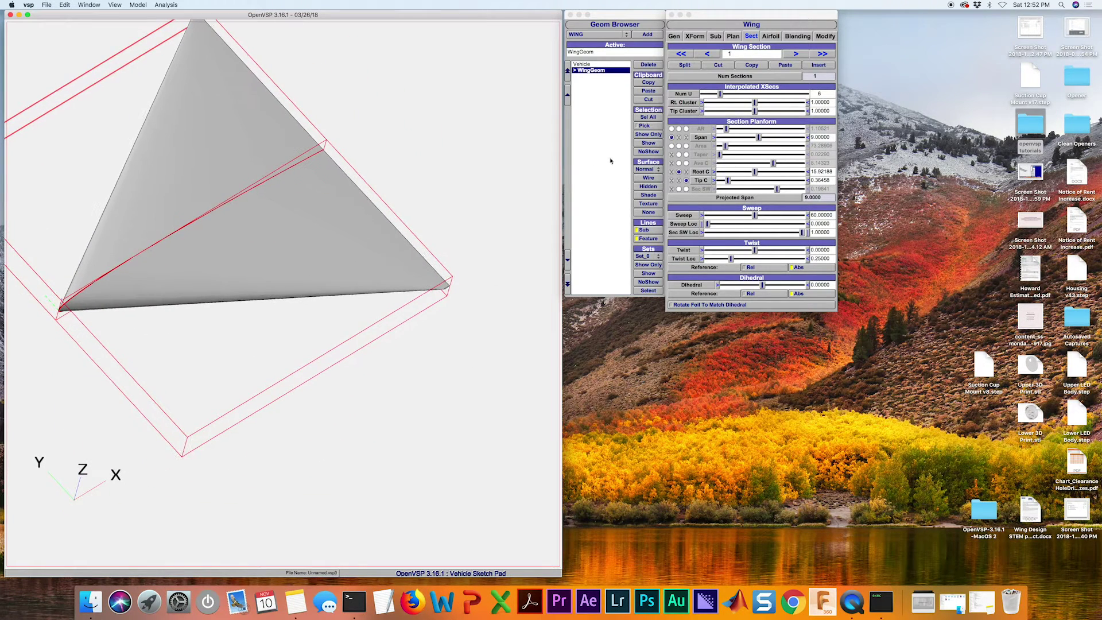
pyautogui.click(609, 175)
pyautogui.moveTo(493, 246); pyautogui.dragTo(360, 276)
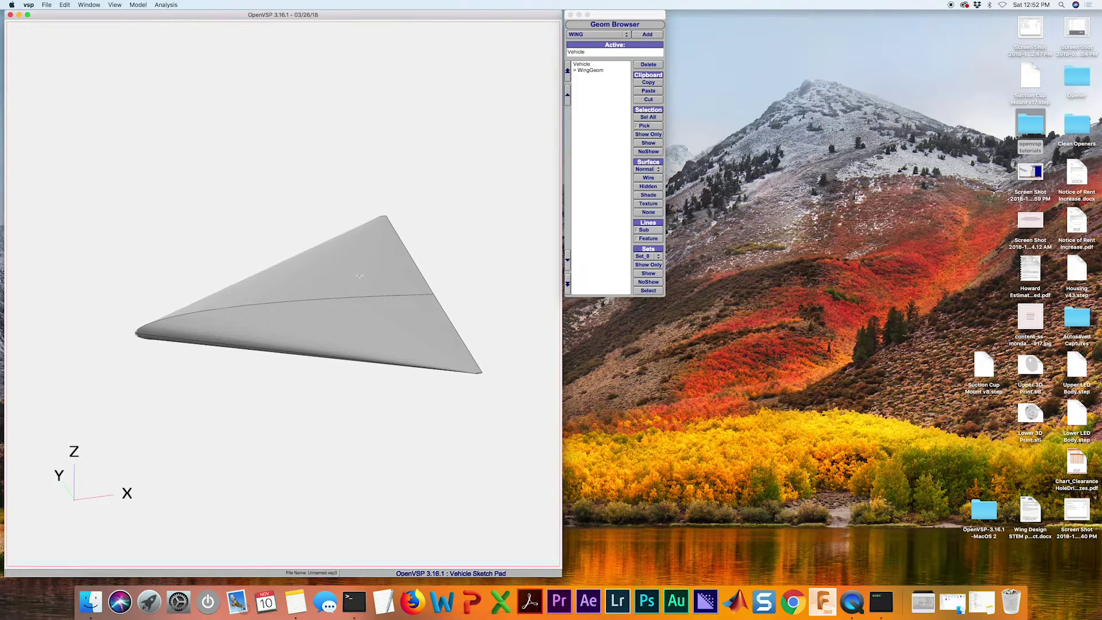